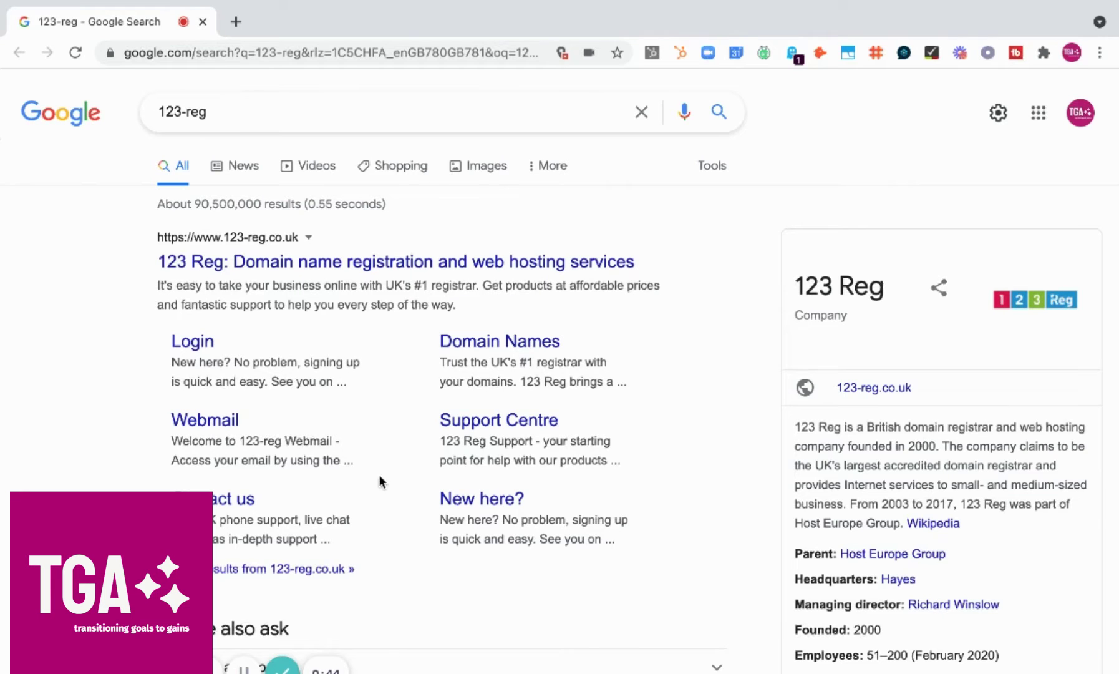
Open the 123 Reg website from the search results and search for the domain newproduct
click(356, 265)
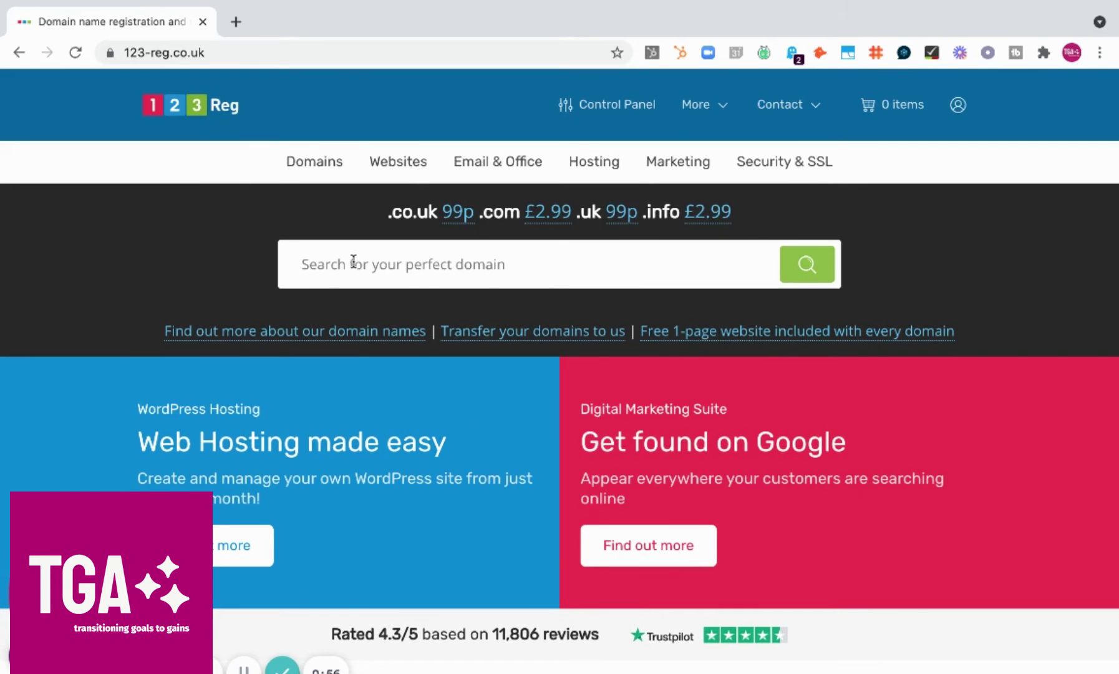
click(310, 265)
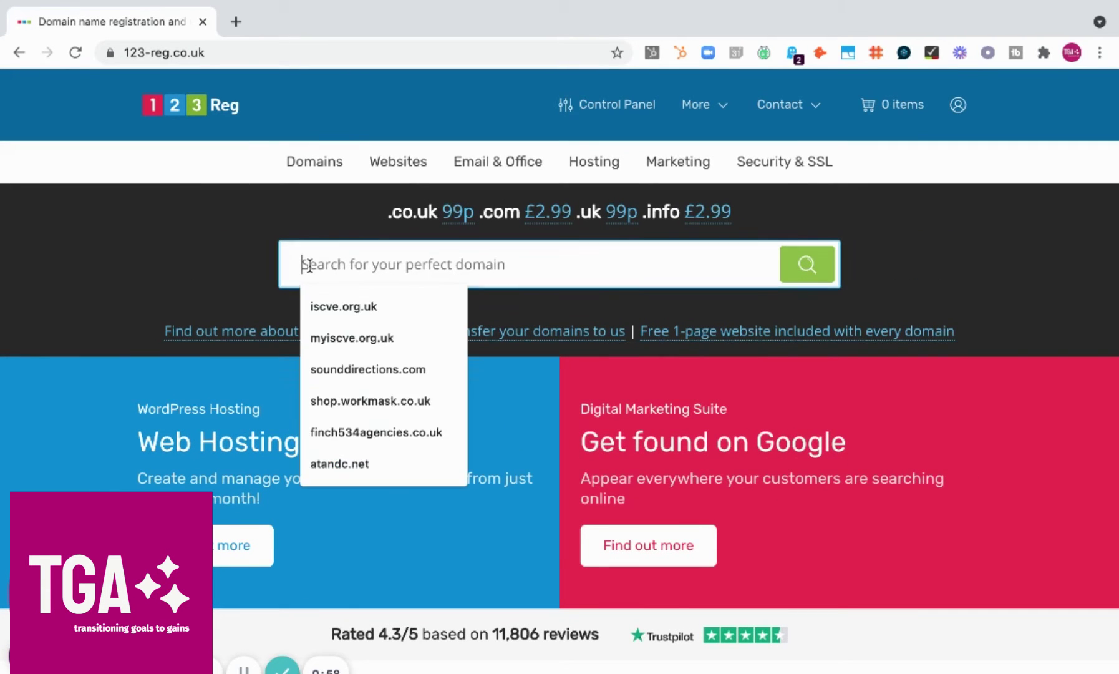
text(new)
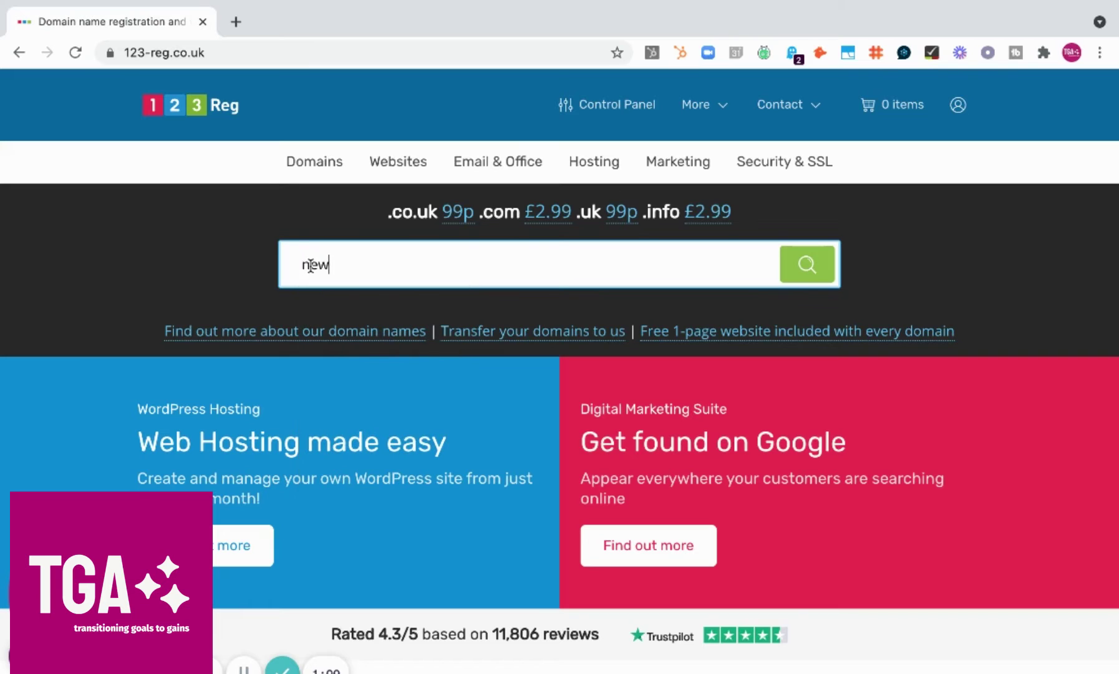
text(product)
click(822, 272)
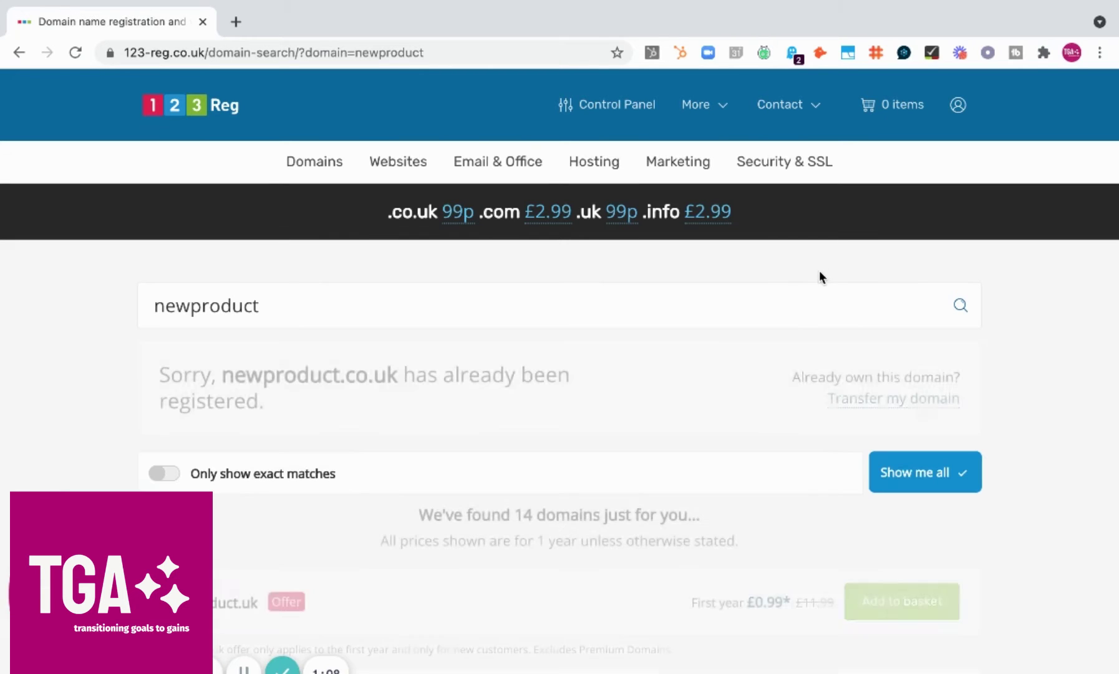
Examine the suggested newproduct domain names, their extensions, first-year prices and offers
scroll(734, 369, down, 4)
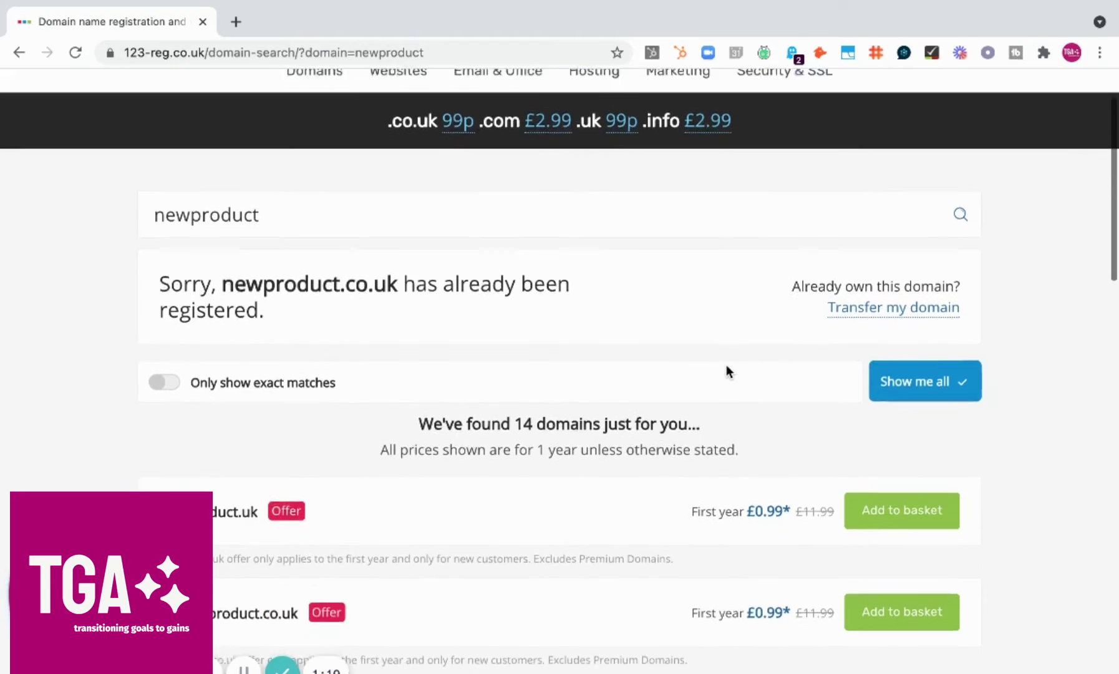
scroll(727, 364, down, 2)
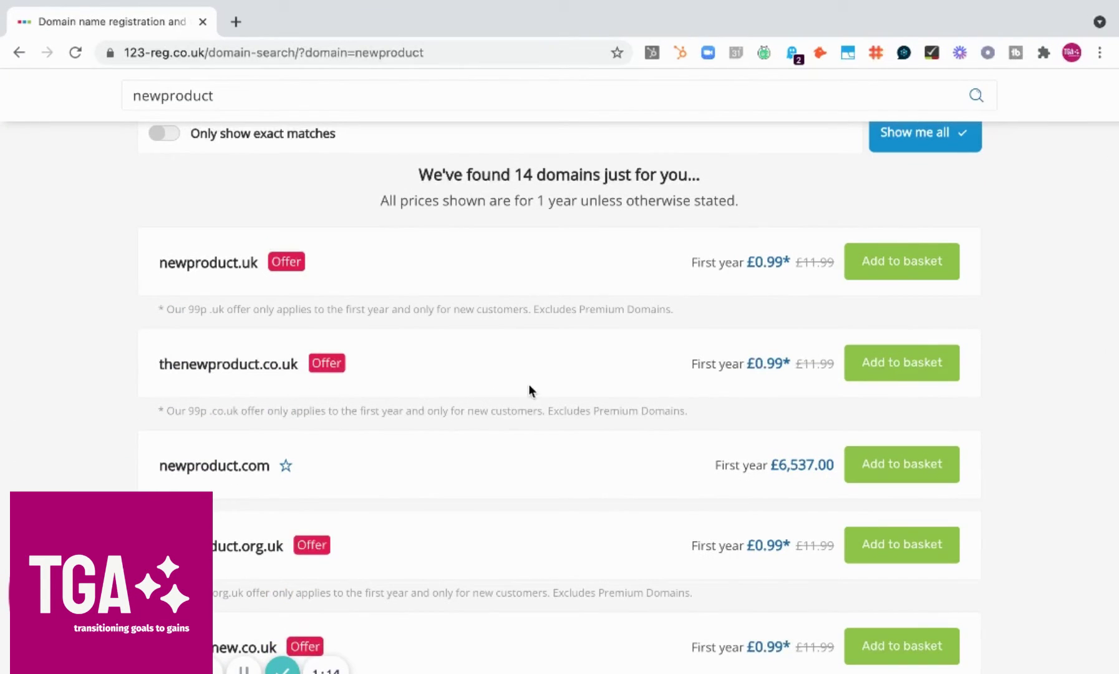
scroll(417, 377, down, 1)
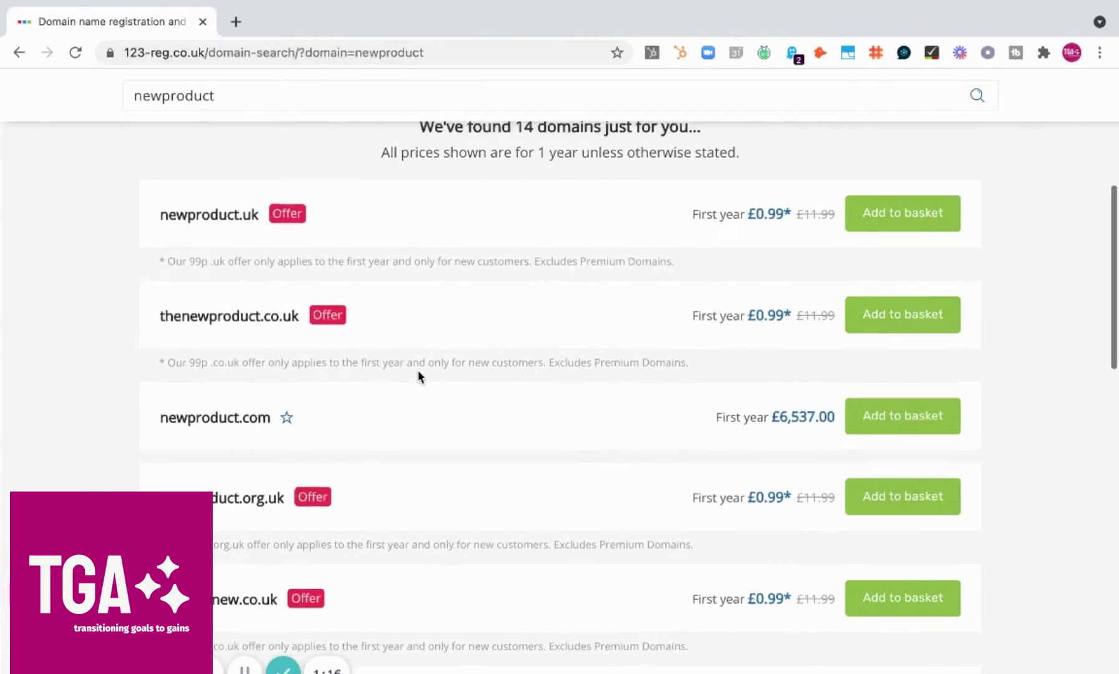
scroll(418, 374, up, 1)
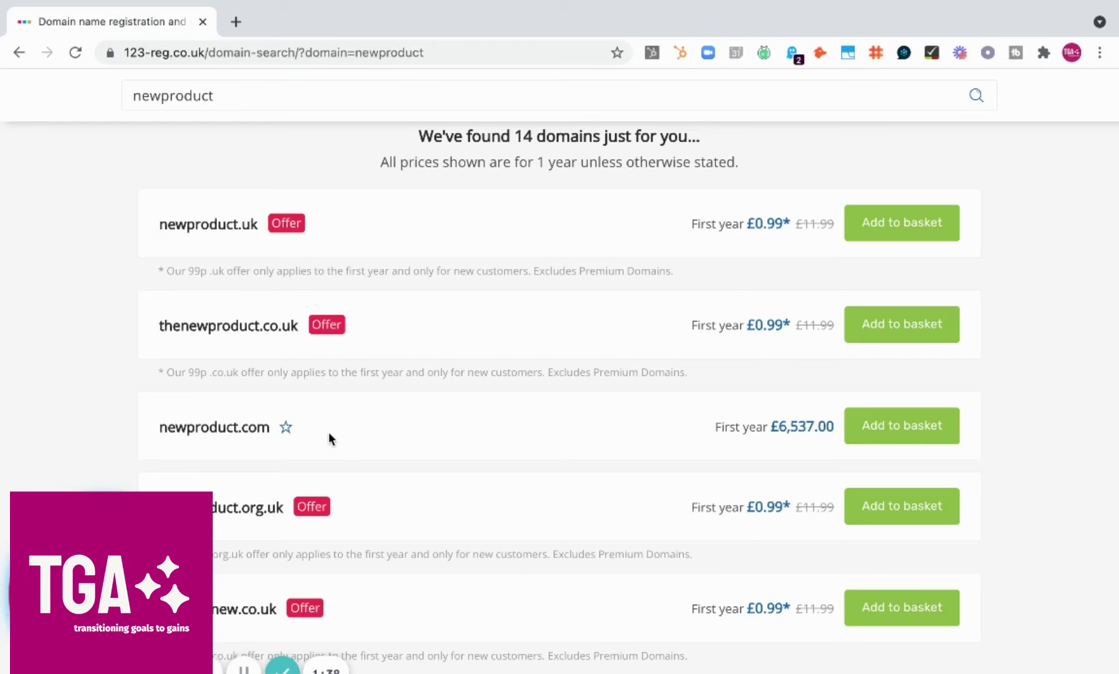
scroll(331, 419, down, 1)
scroll(342, 397, down, 2)
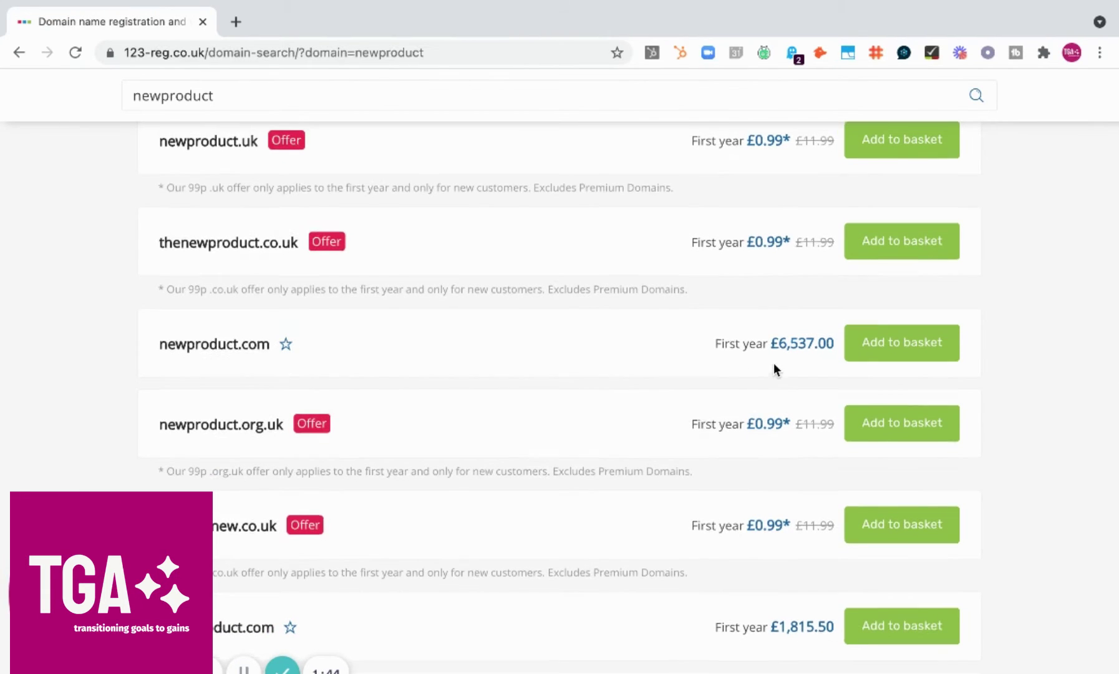
scroll(786, 363, up, 1)
scroll(774, 365, up, 3)
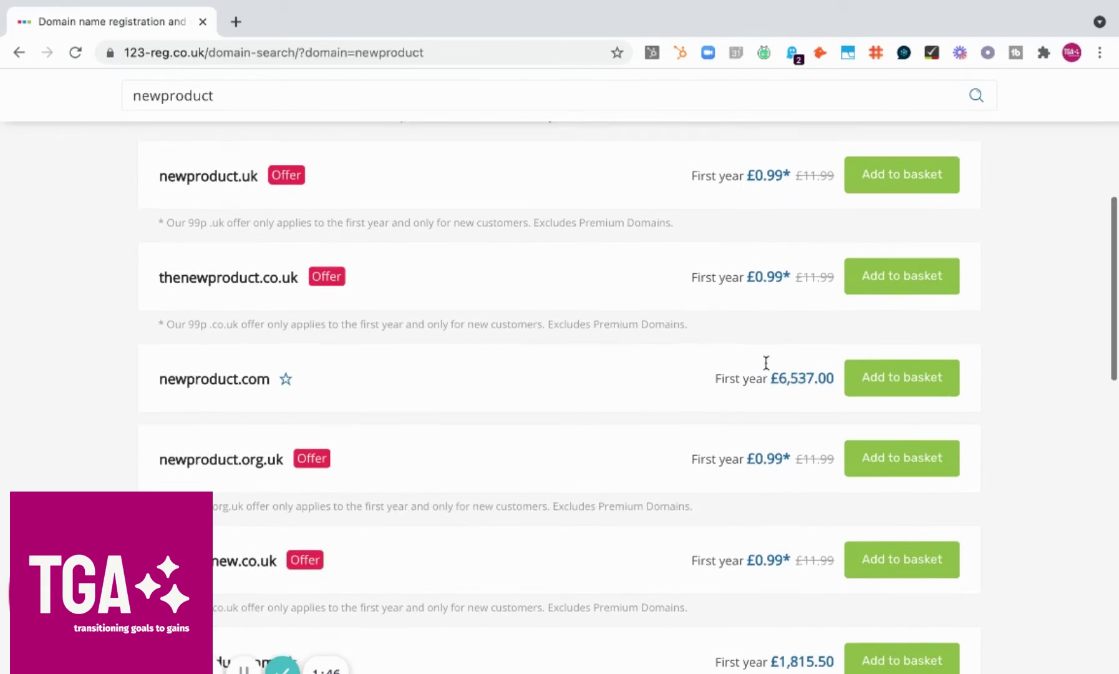
scroll(675, 377, up, 2)
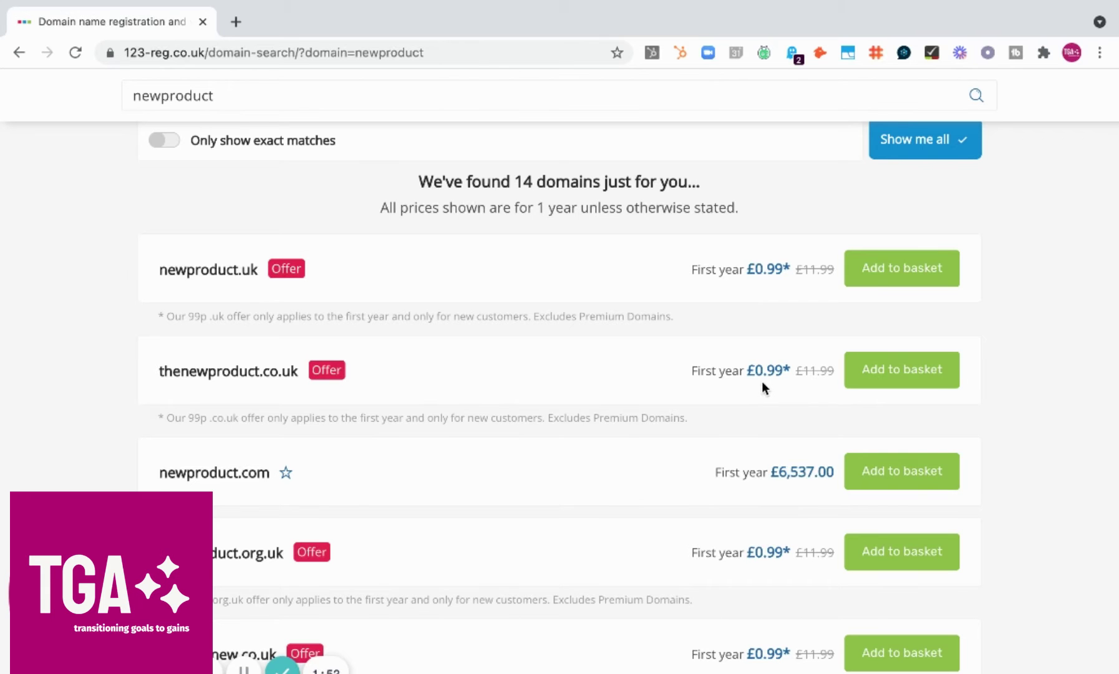
scroll(657, 385, down, 5)
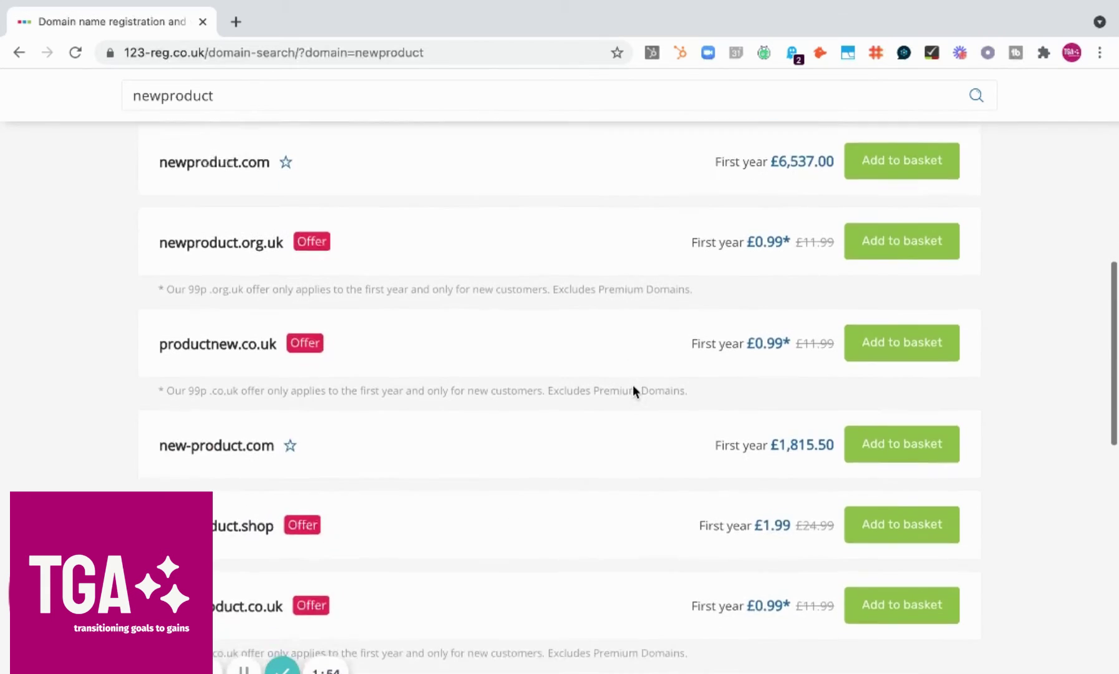
scroll(633, 388, down, 5)
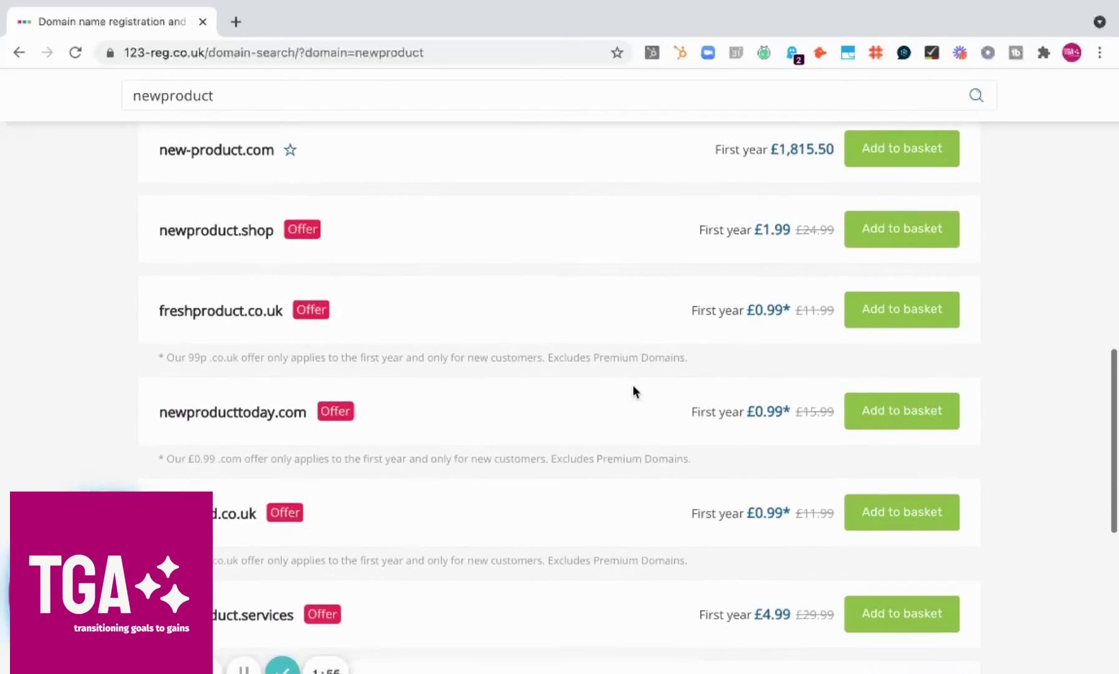
scroll(634, 391, down, 5)
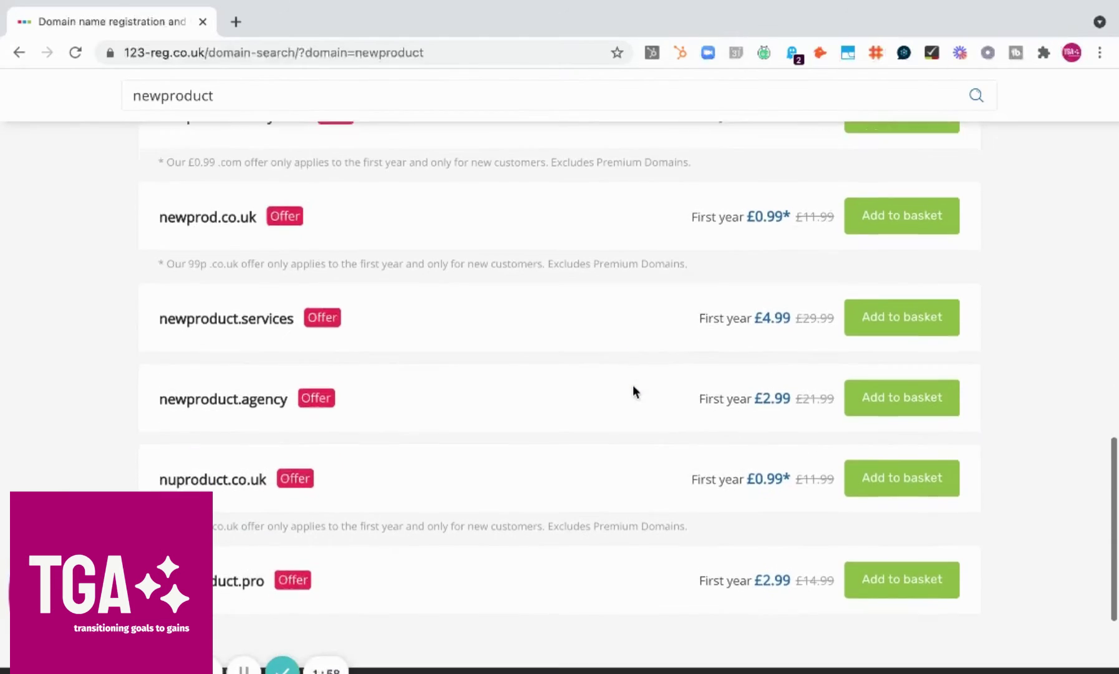
scroll(634, 387, down, 2)
scroll(633, 387, up, 9)
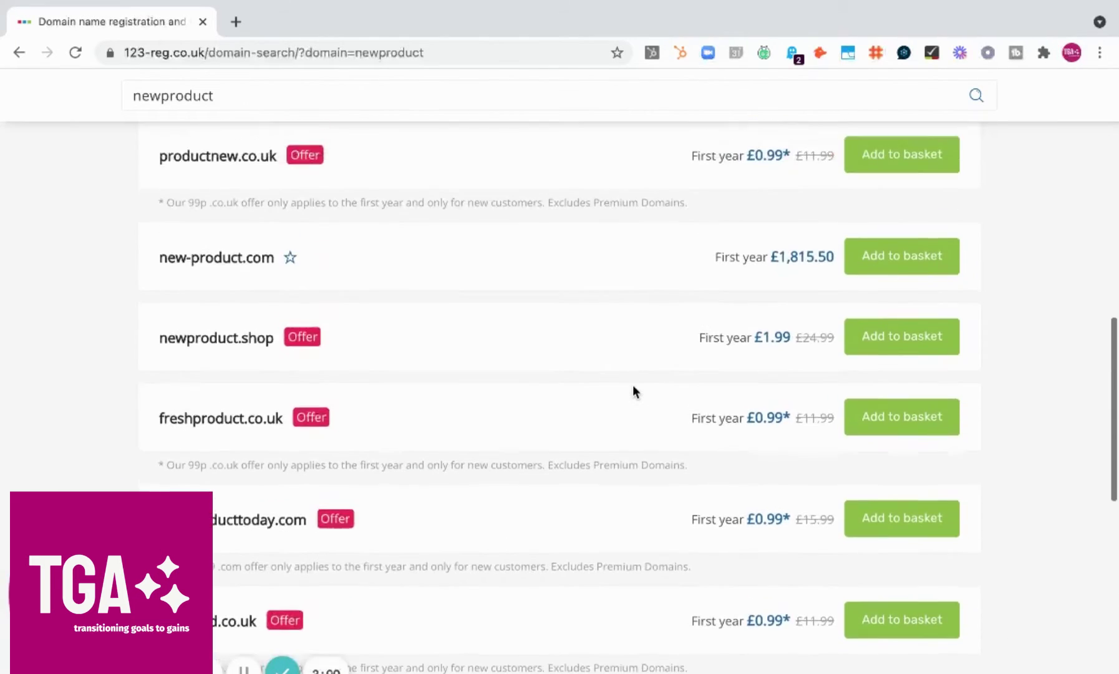
scroll(634, 391, up, 11)
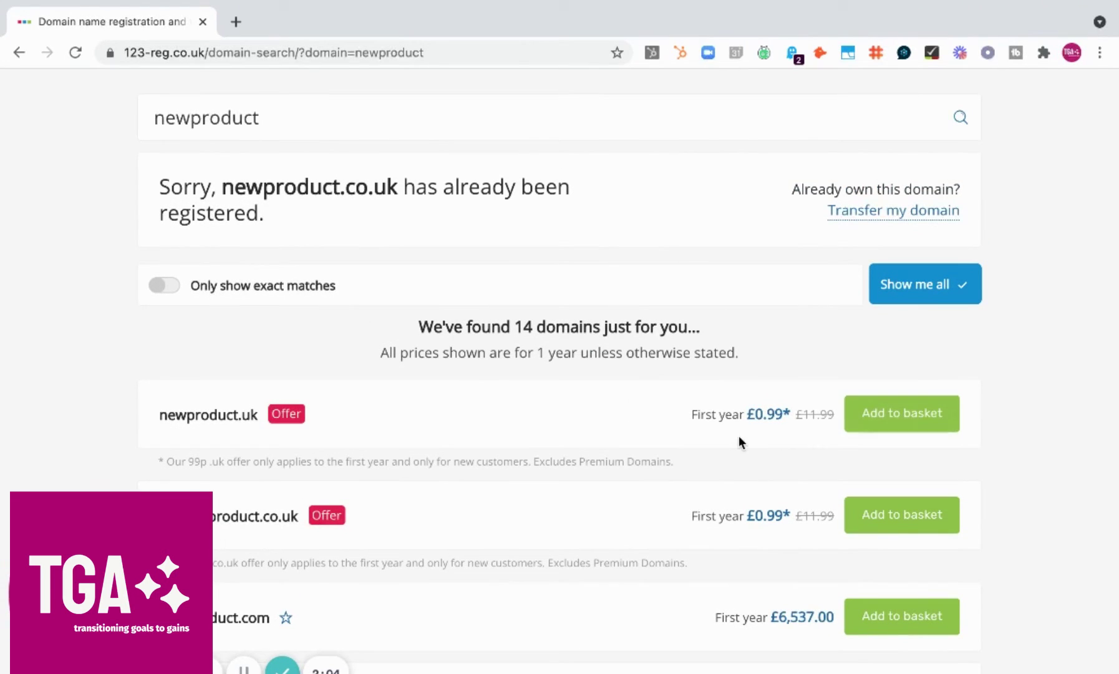
Add thenewproduct.co.uk to the basket and continue to checkout
scroll(739, 437, down, 2)
click(882, 428)
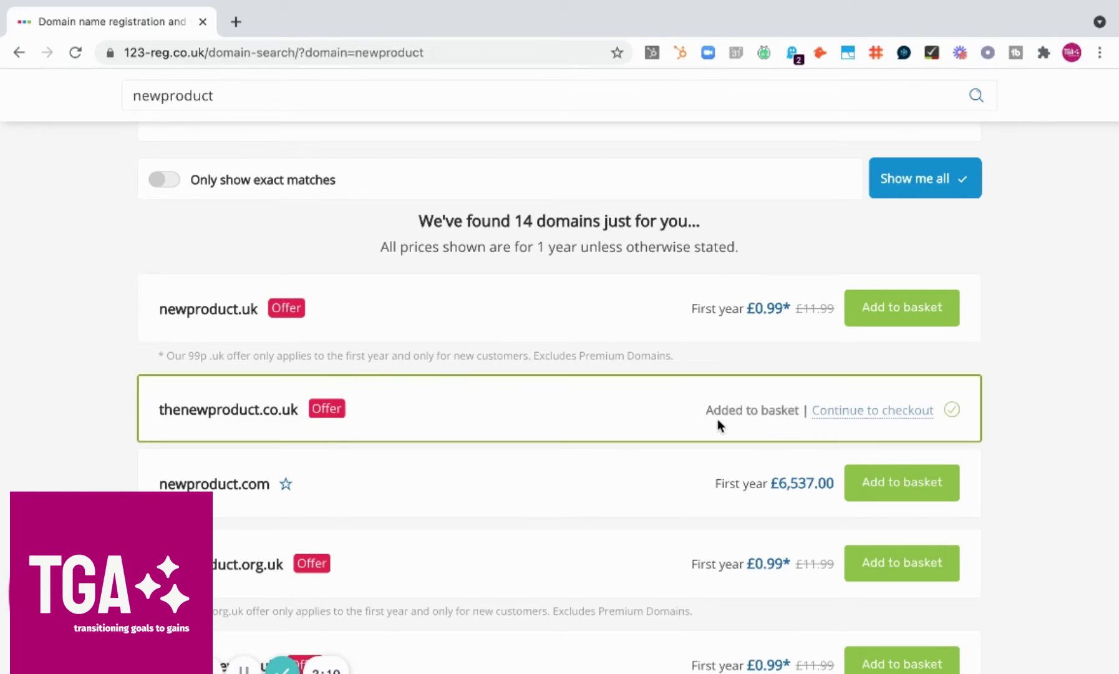
click(850, 416)
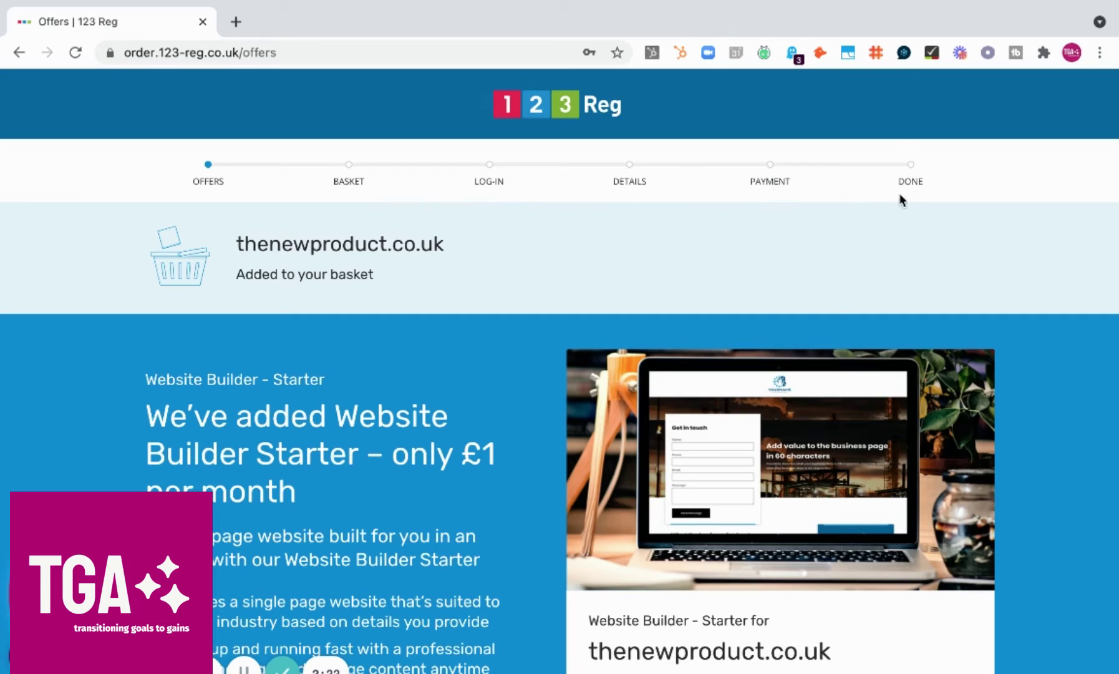
Remove the Website Builder - Starter add-on for thenewproduct.co.uk from the order
scroll(485, 379, down, 3)
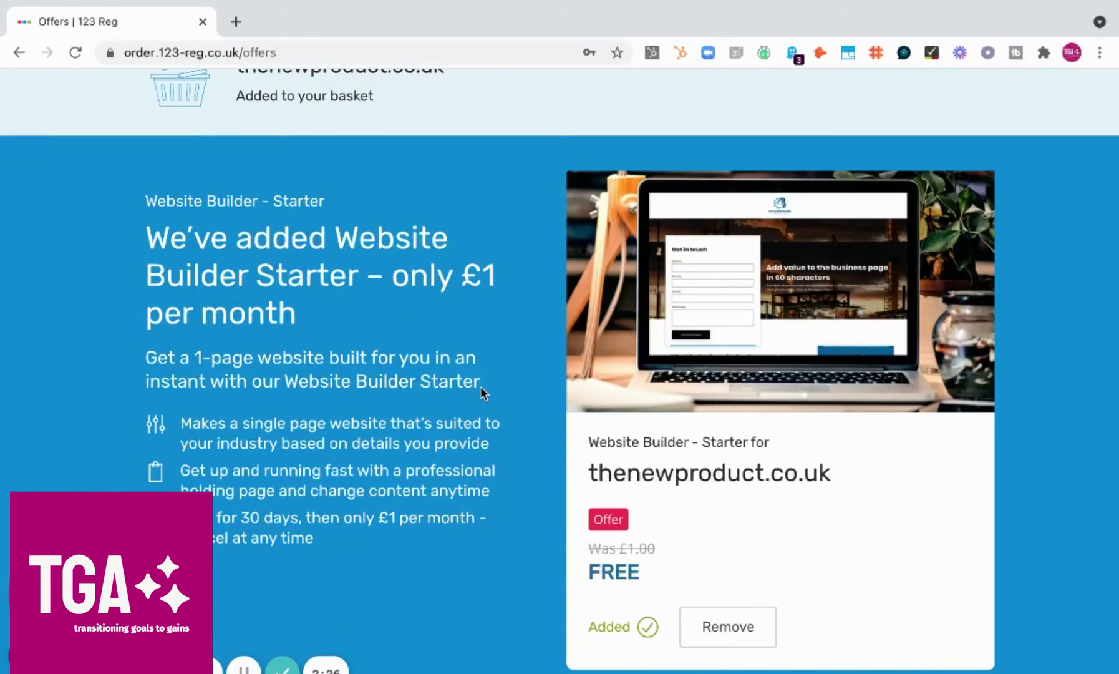
scroll(480, 387, down, 1)
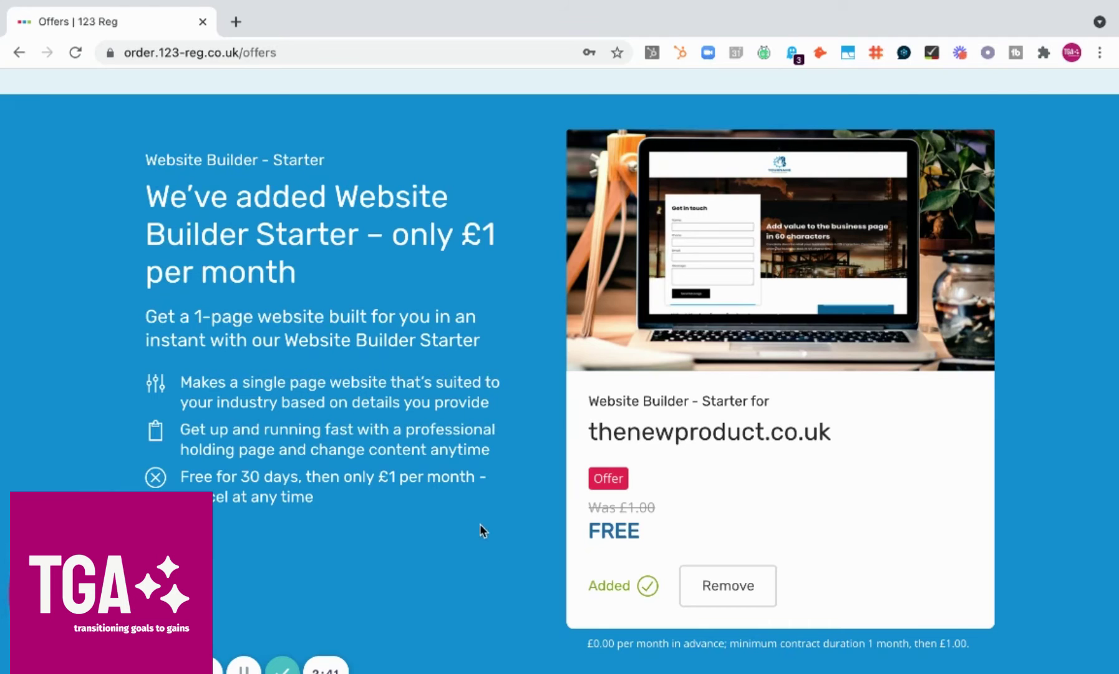
click(722, 591)
Review the remaining offers and continue with the purchase without adding Email Hosting - Standard
scroll(507, 585, down, 3)
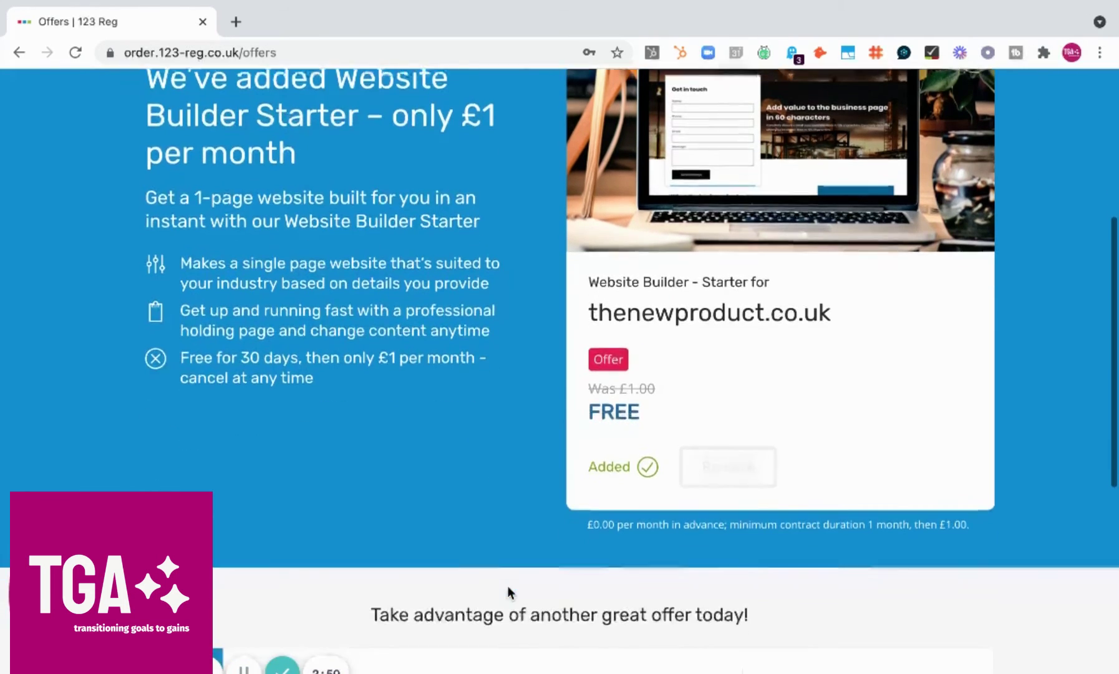
scroll(507, 591, down, 3)
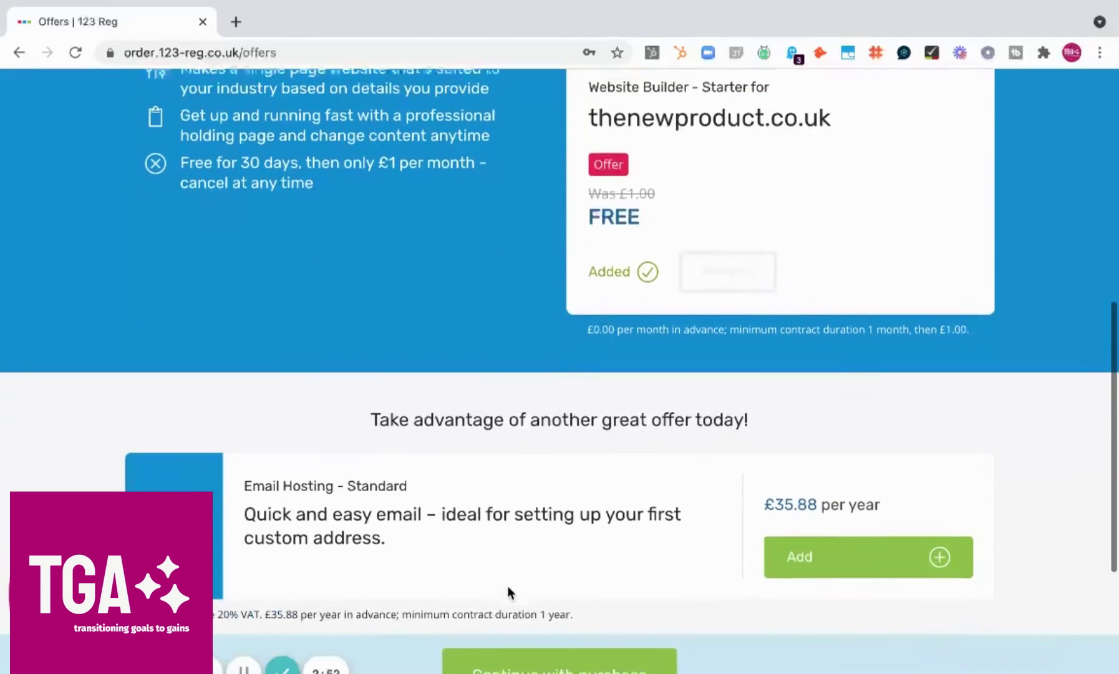
scroll(507, 586, down, 3)
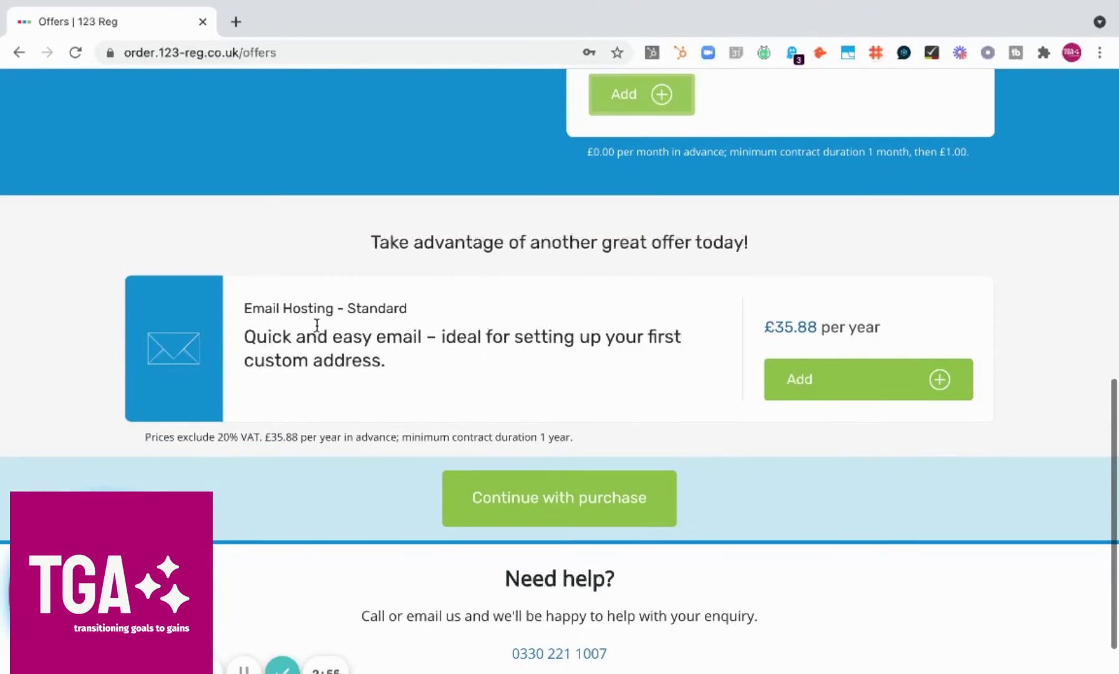
scroll(302, 317, up, 3)
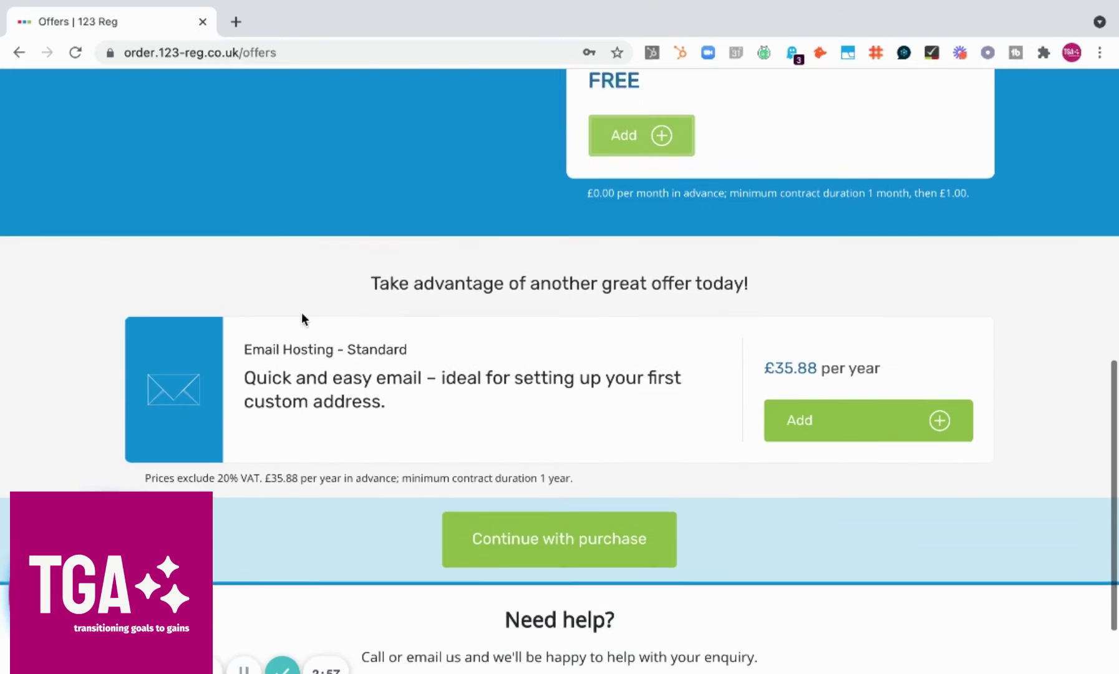
scroll(302, 313, up, 8)
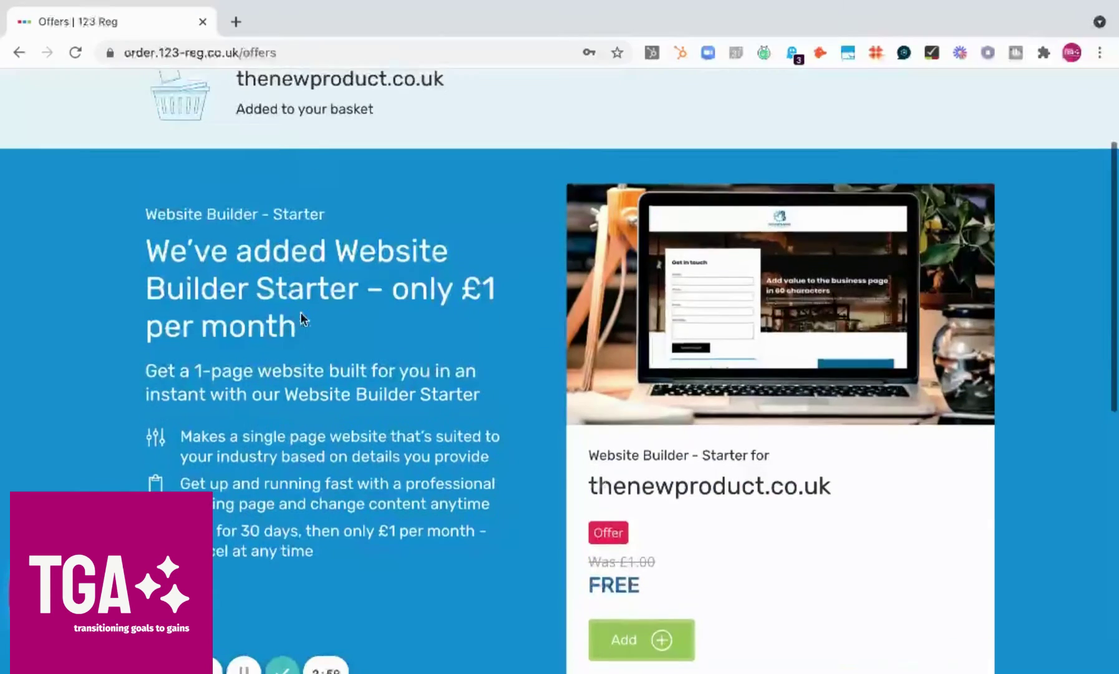
scroll(300, 314, up, 3)
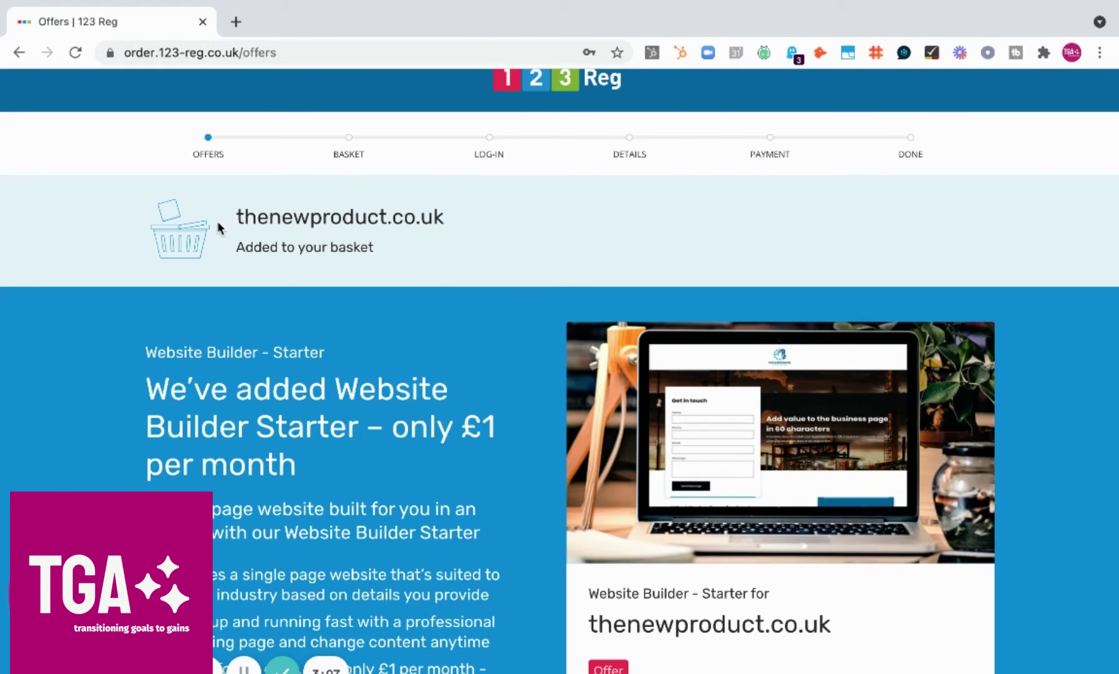
scroll(472, 306, down, 10)
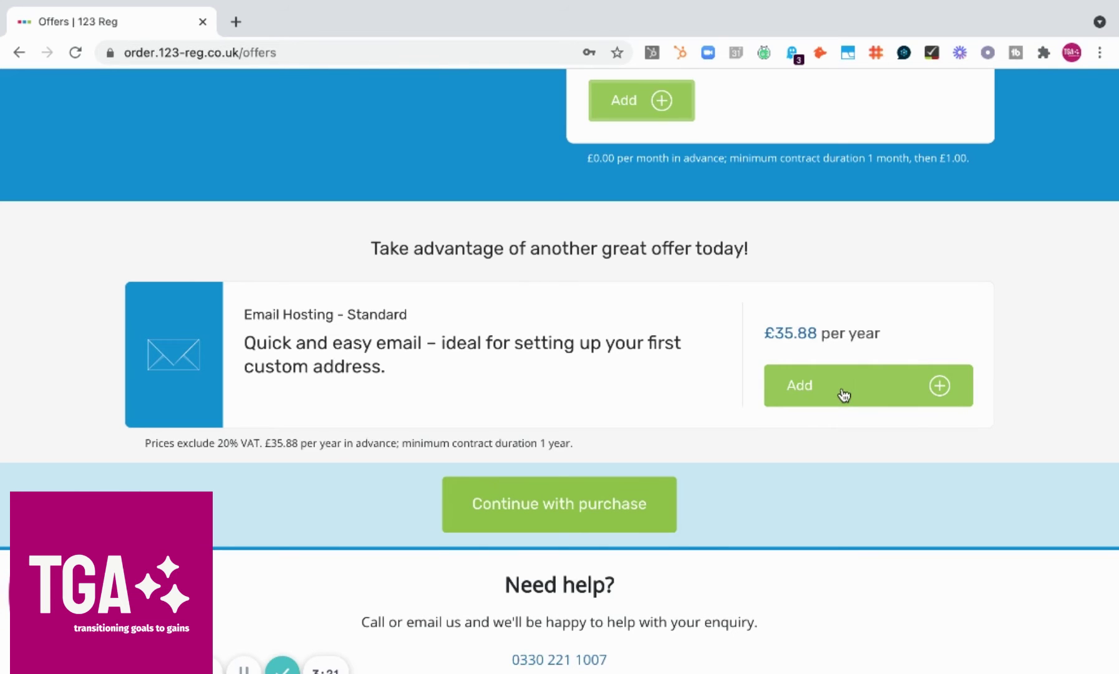
click(570, 504)
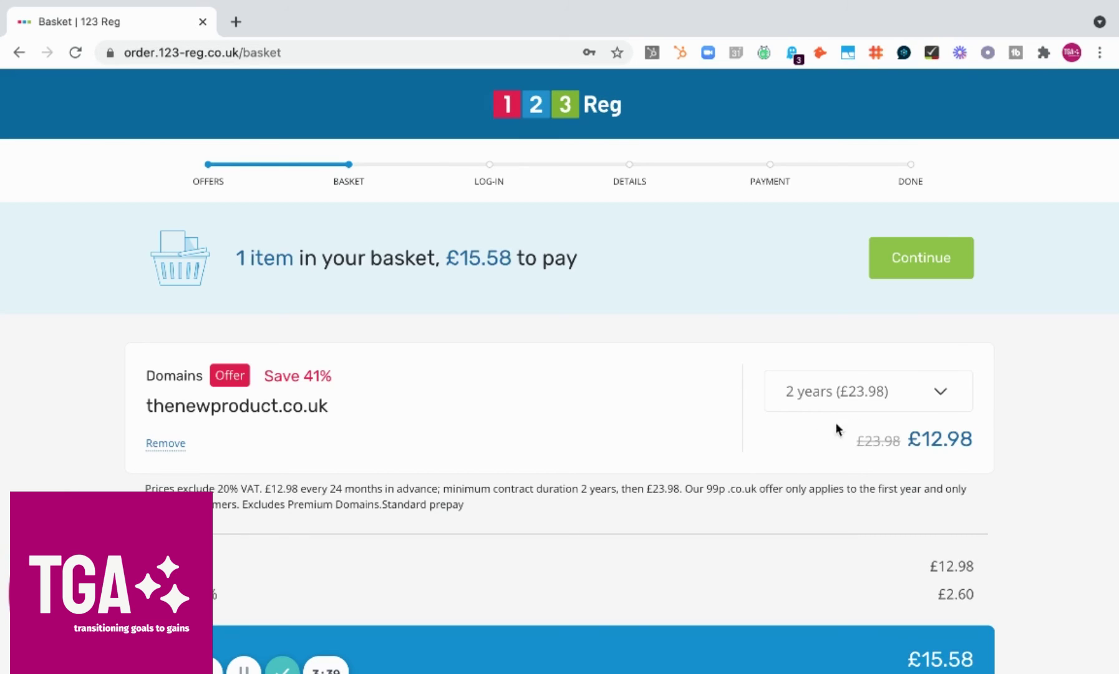
Check the registration period options for thenewproduct.co.uk, keep 2 years, and continue from the basket to the log-in stage
click(930, 399)
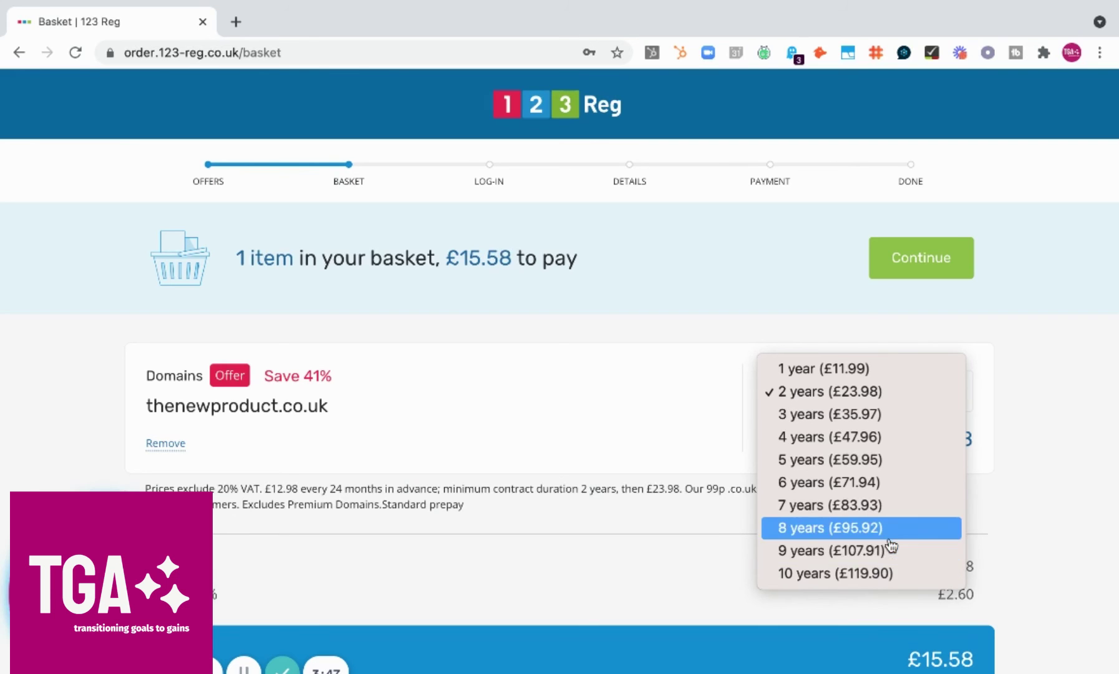
click(664, 399)
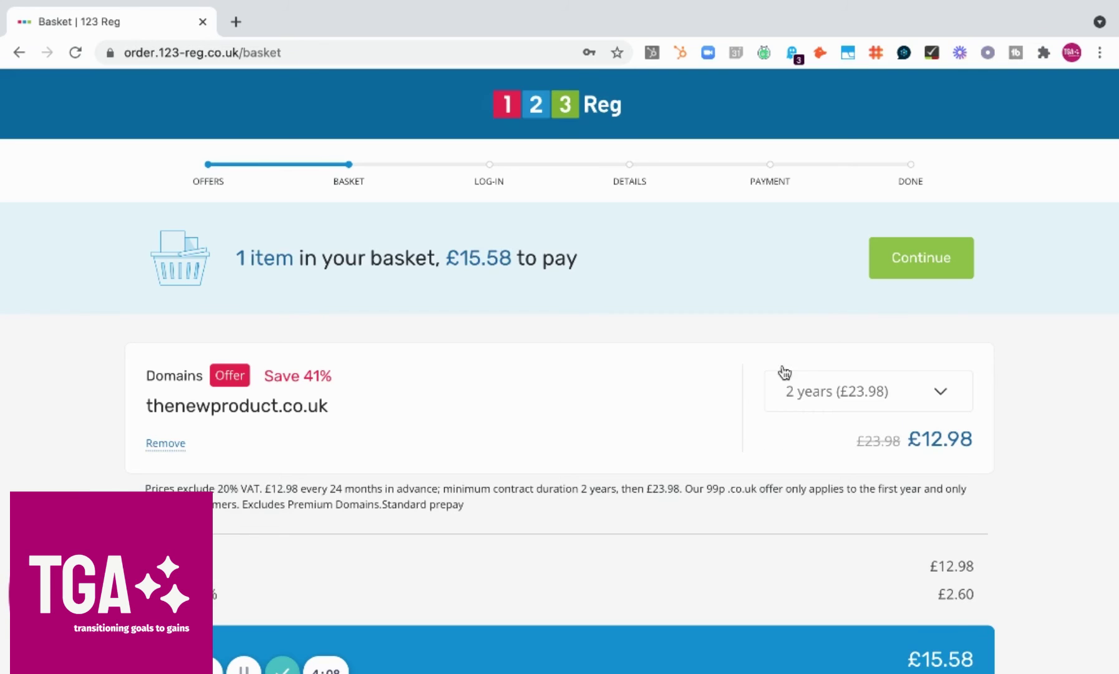
click(917, 264)
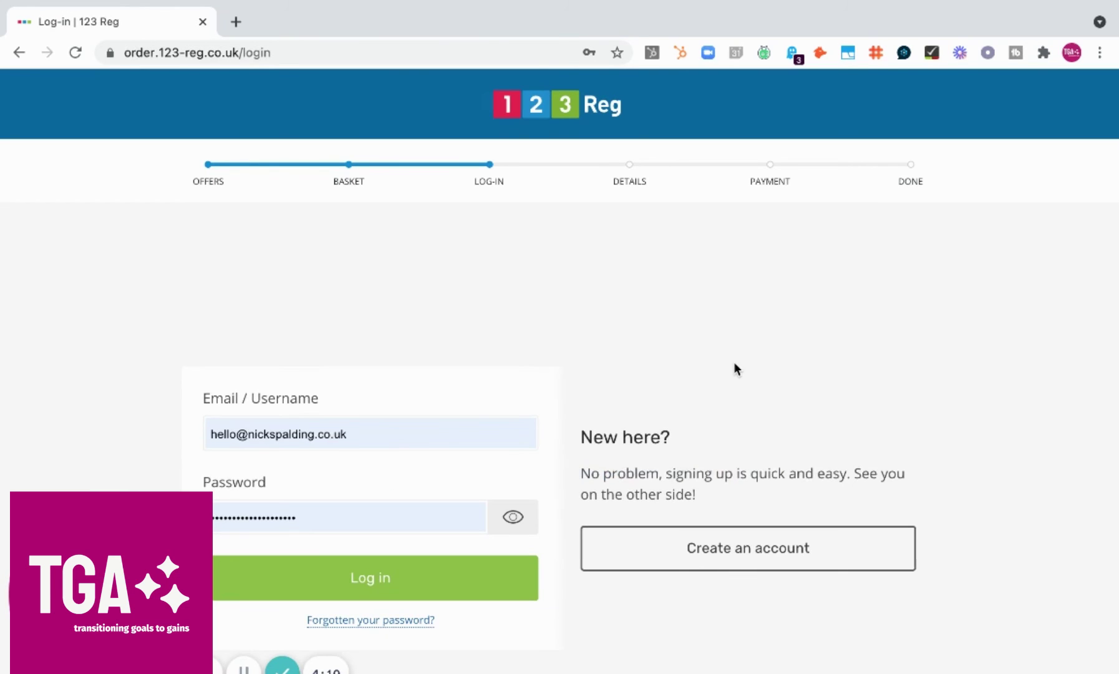
scroll(734, 364, down, 3)
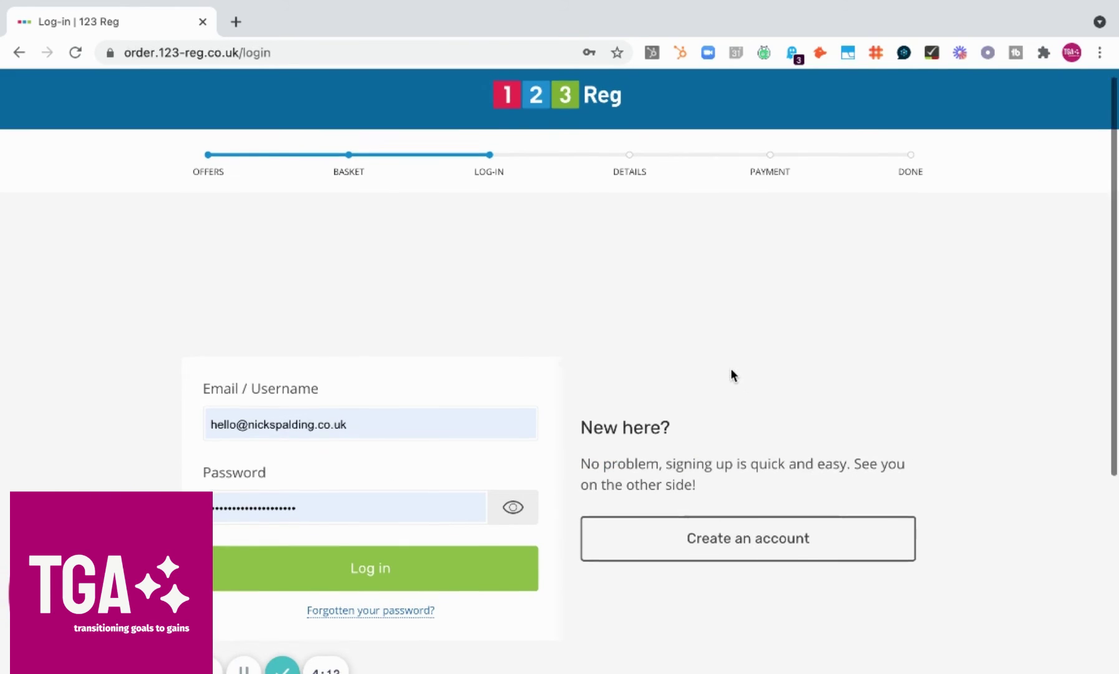
scroll(732, 373, up, 3)
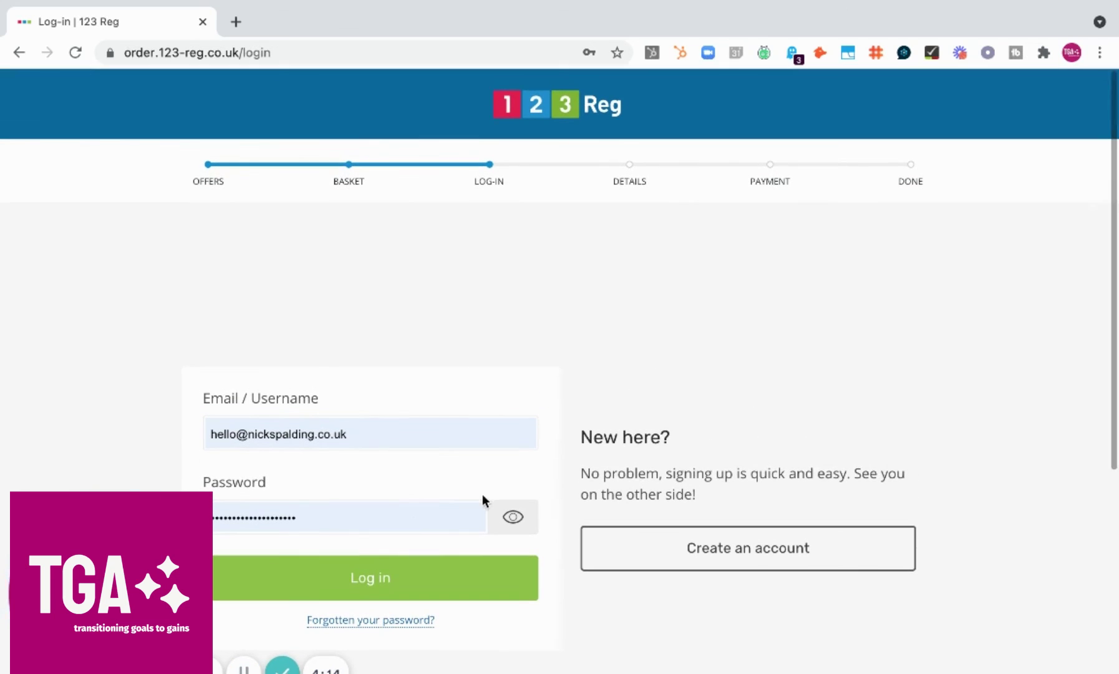